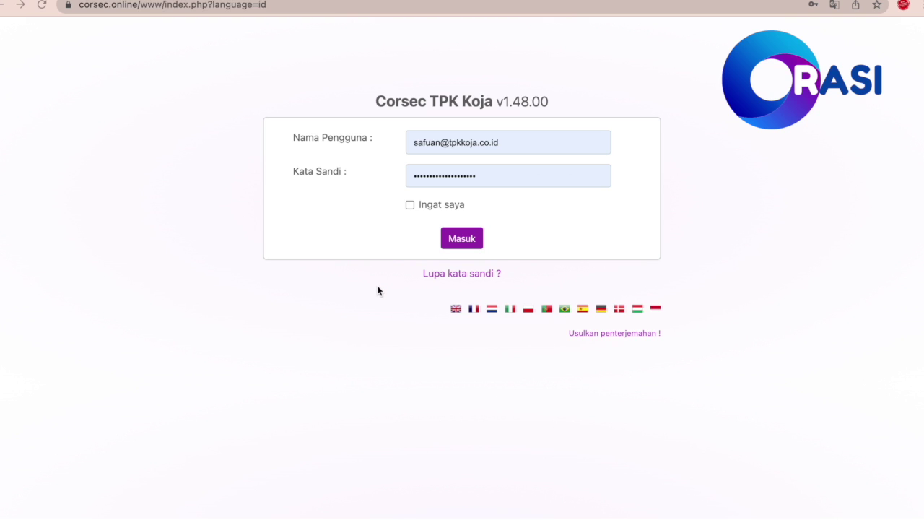
- Log in to the Corsec TPK Koja planning site with the prefilled credentials
{"action": "left_click", "coordinate": [466, 244]}
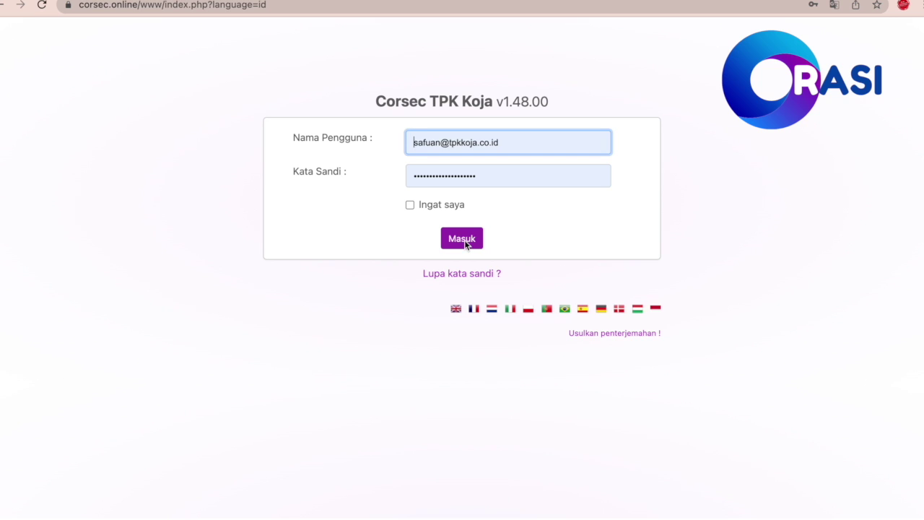
{"action": "left_click", "coordinate": [465, 245]}
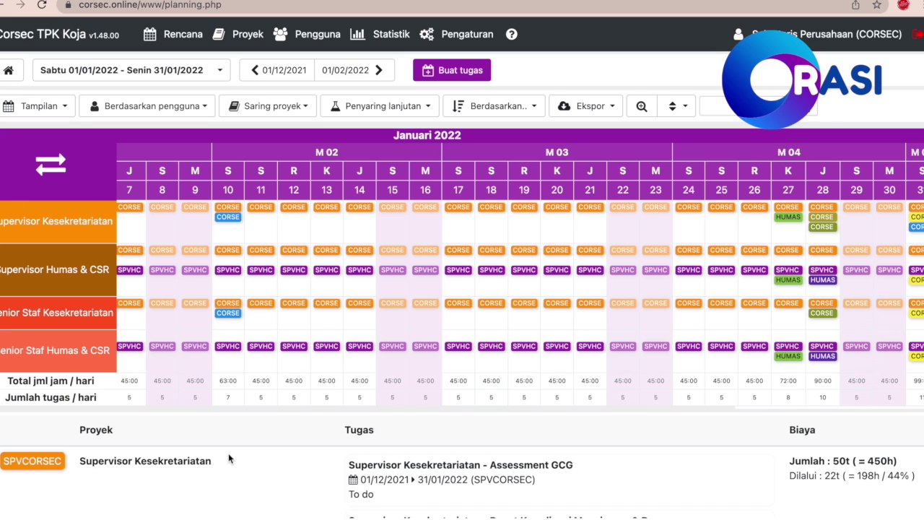
{"action": "left_click", "coordinate": [179, 34]}
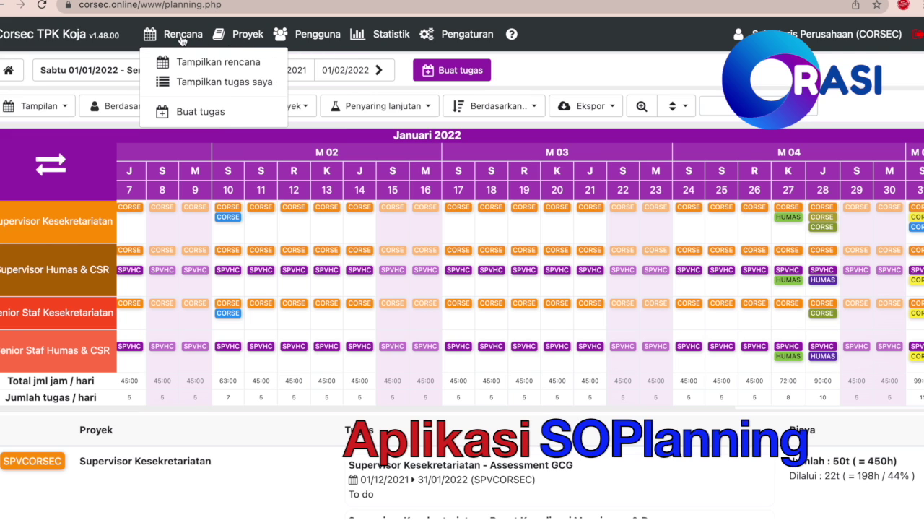
{"action": "mouse_move", "coordinate": [237, 39]}
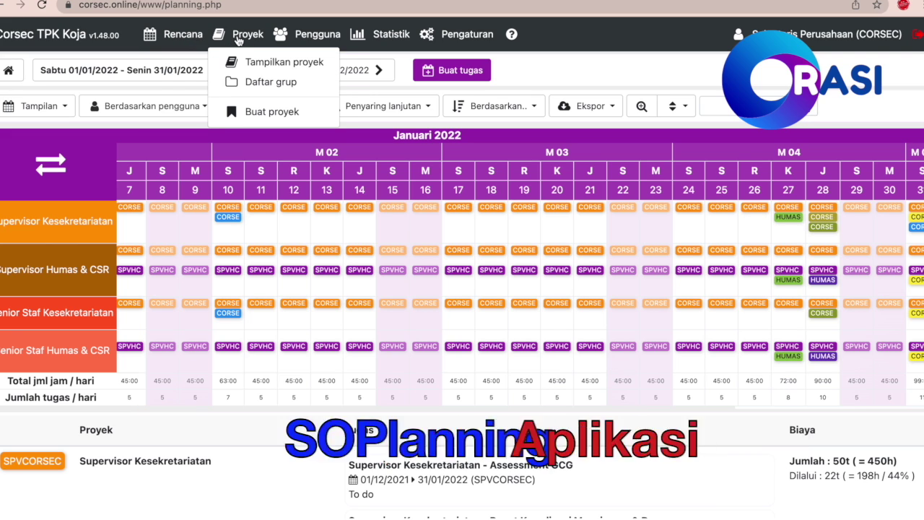
{"action": "mouse_move", "coordinate": [295, 46]}
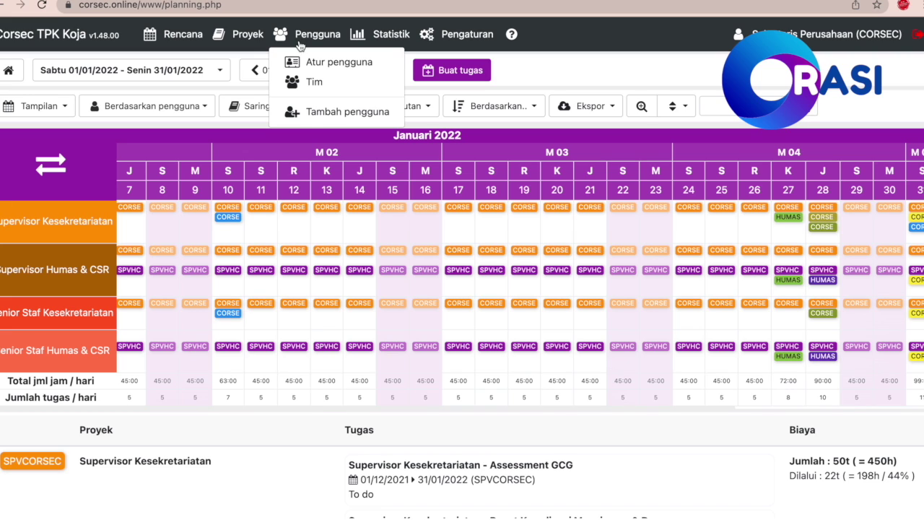
{"action": "left_click", "coordinate": [391, 43]}
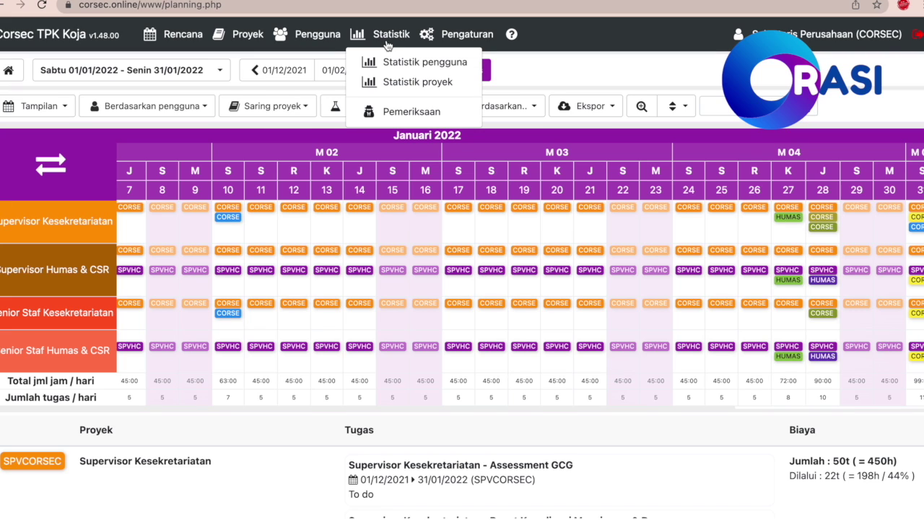
{"action": "left_click", "coordinate": [448, 43]}
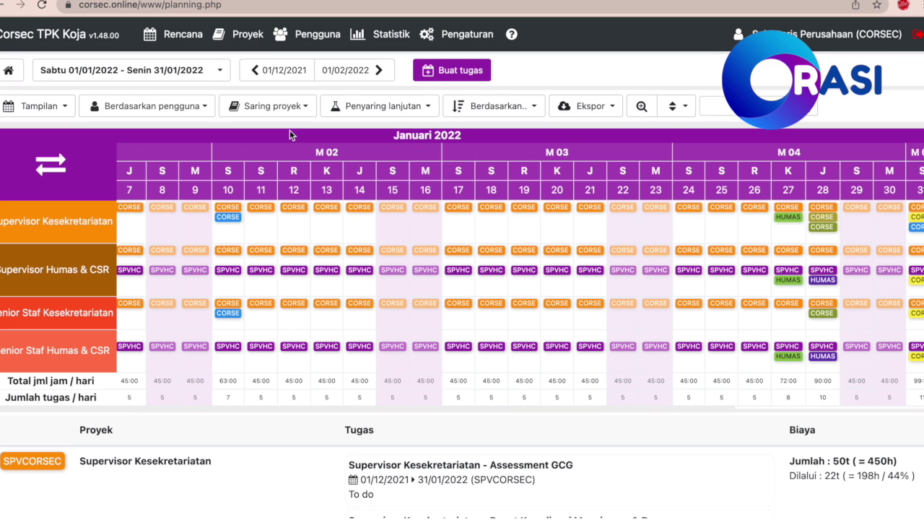
- Examine the January 2022 plan, its date range settings and the task lists of the supervisor and senior staff projects
{"action": "scroll", "coordinate": [289, 135], "scroll_direction": "down", "scroll_amount": 5}
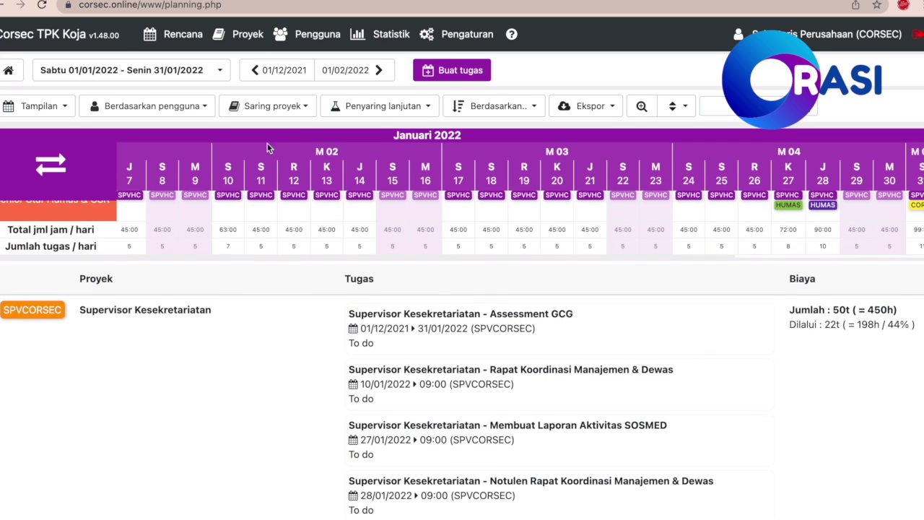
{"action": "scroll", "coordinate": [227, 365], "scroll_direction": "up", "scroll_amount": 5}
{"action": "scroll", "coordinate": [229, 362], "scroll_direction": "down", "scroll_amount": 3}
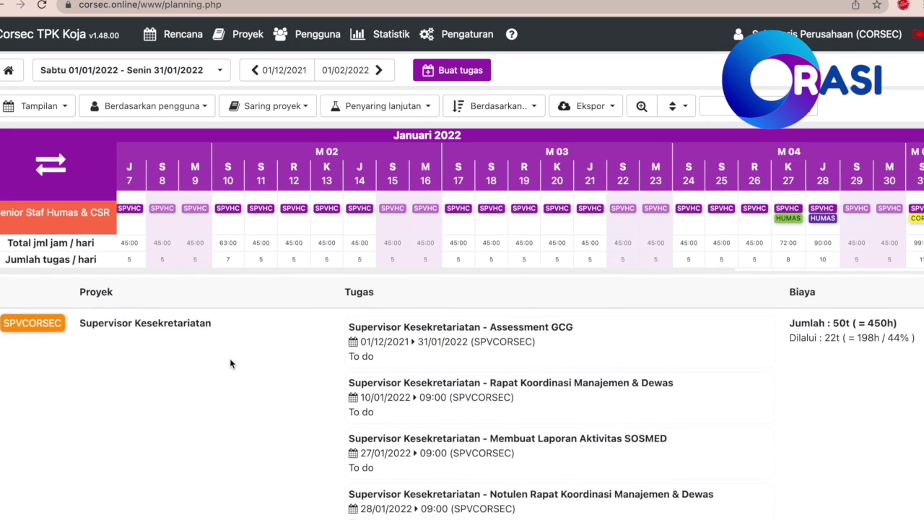
{"action": "scroll", "coordinate": [230, 364], "scroll_direction": "up", "scroll_amount": 4}
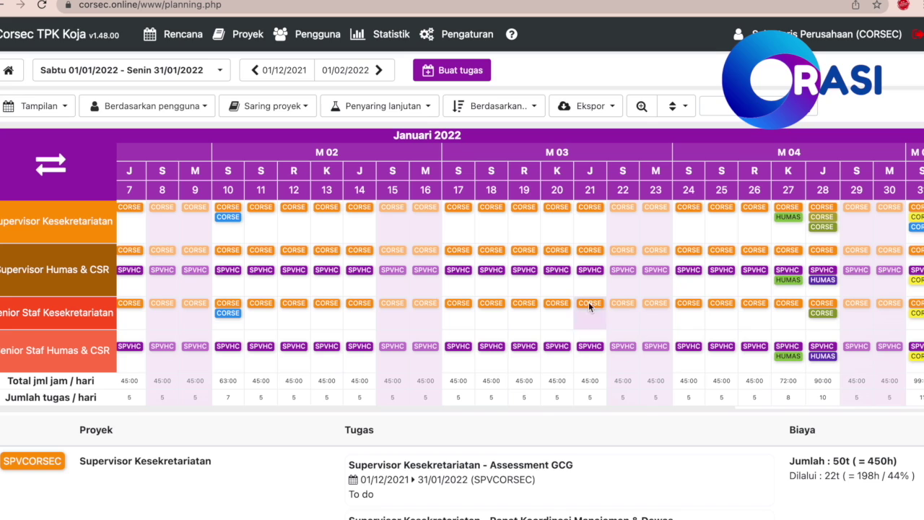
{"action": "left_click", "coordinate": [223, 73]}
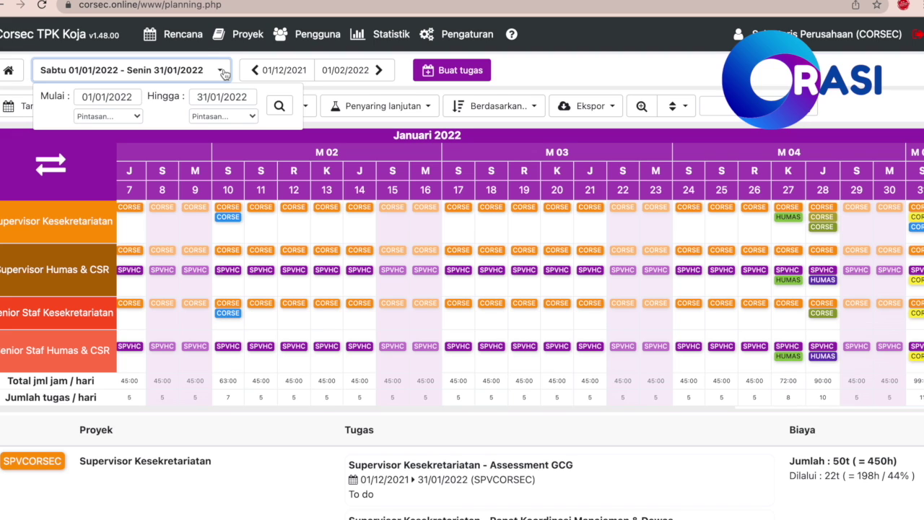
{"action": "left_click", "coordinate": [225, 74]}
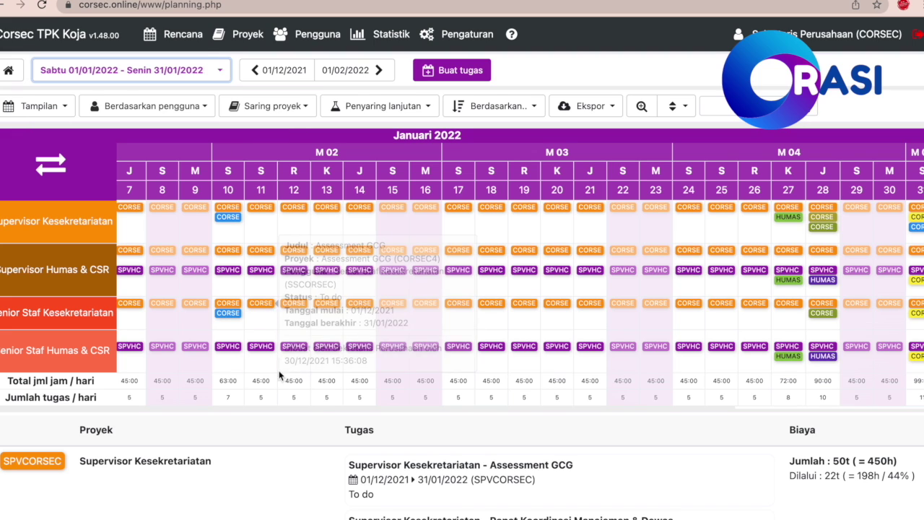
{"action": "scroll", "coordinate": [271, 387], "scroll_direction": "down", "scroll_amount": 5}
{"action": "scroll", "coordinate": [273, 386], "scroll_direction": "down", "scroll_amount": 2}
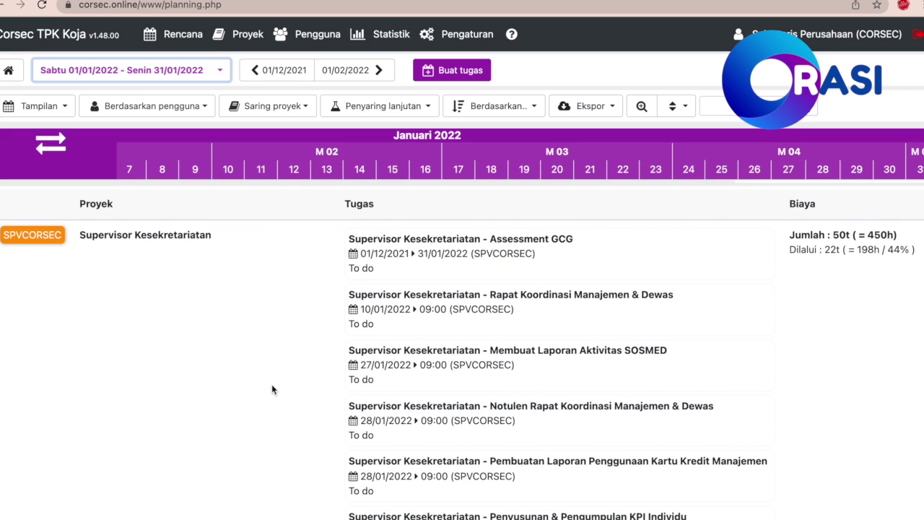
{"action": "scroll", "coordinate": [272, 391], "scroll_direction": "down", "scroll_amount": 2}
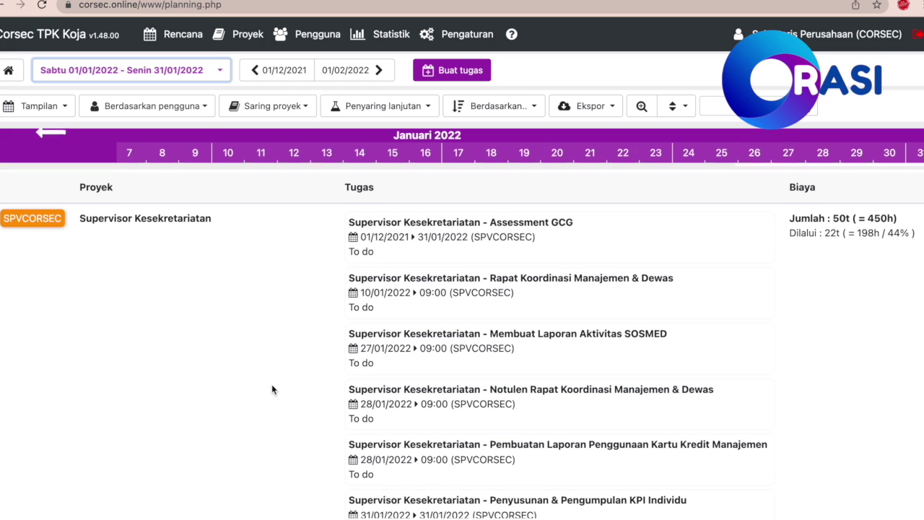
{"action": "scroll", "coordinate": [272, 390], "scroll_direction": "down", "scroll_amount": 3}
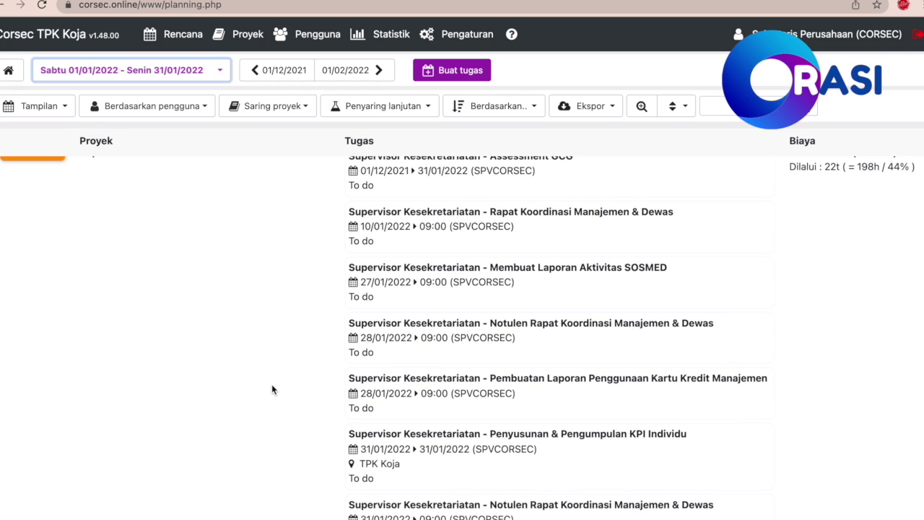
{"action": "scroll", "coordinate": [271, 390], "scroll_direction": "down", "scroll_amount": 5}
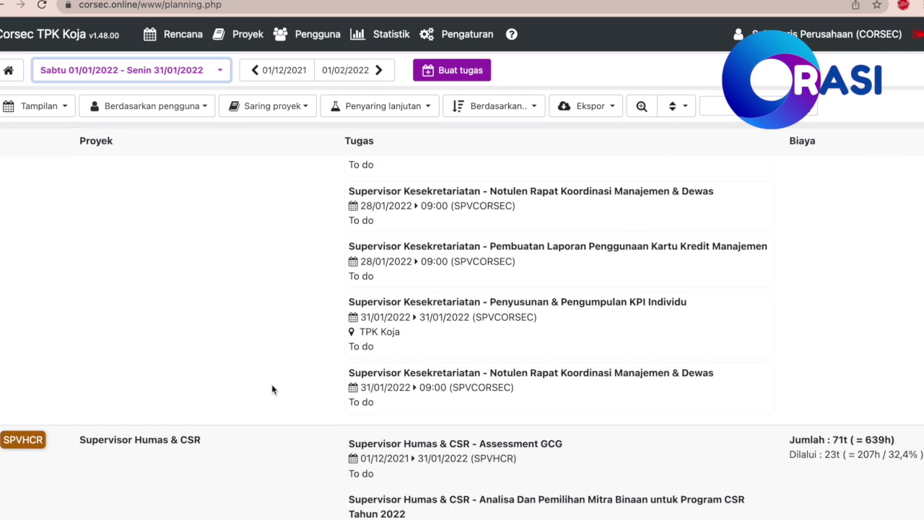
{"action": "scroll", "coordinate": [271, 390], "scroll_direction": "down", "scroll_amount": 10}
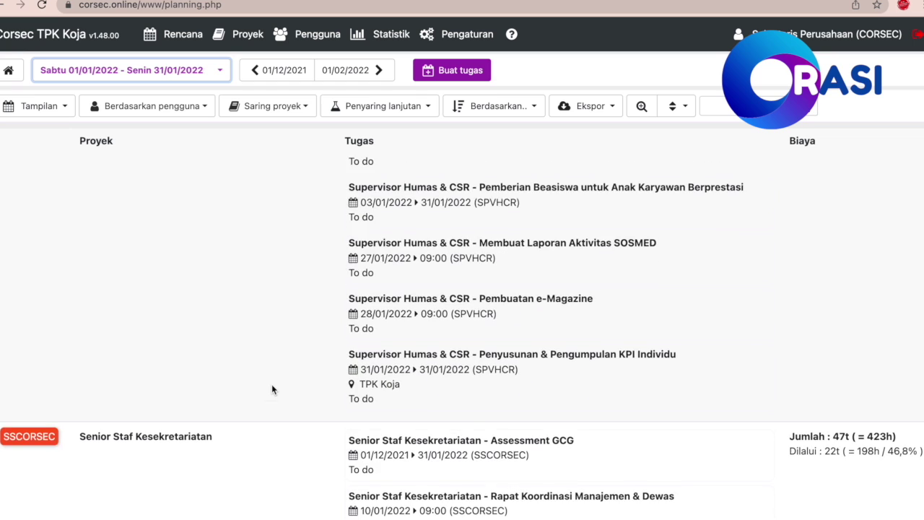
{"action": "scroll", "coordinate": [272, 390], "scroll_direction": "down", "scroll_amount": 4}
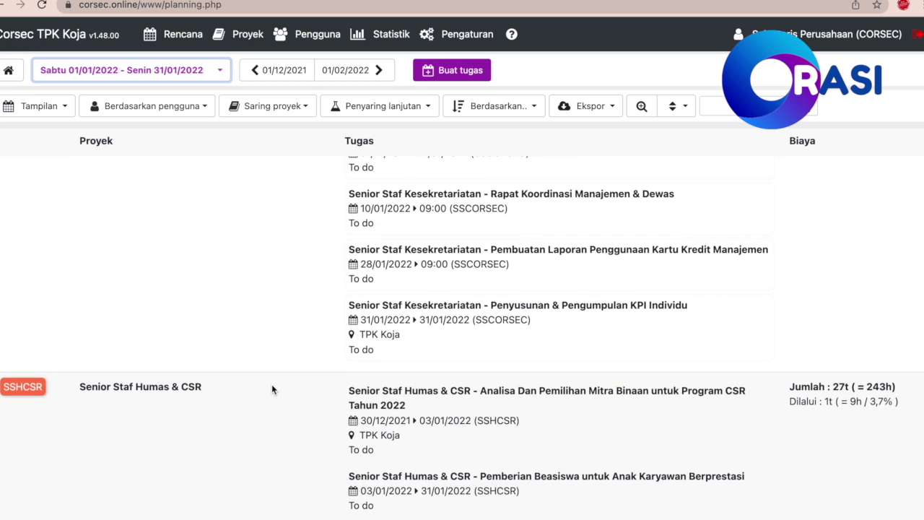
{"action": "scroll", "coordinate": [271, 390], "scroll_direction": "down", "scroll_amount": 4}
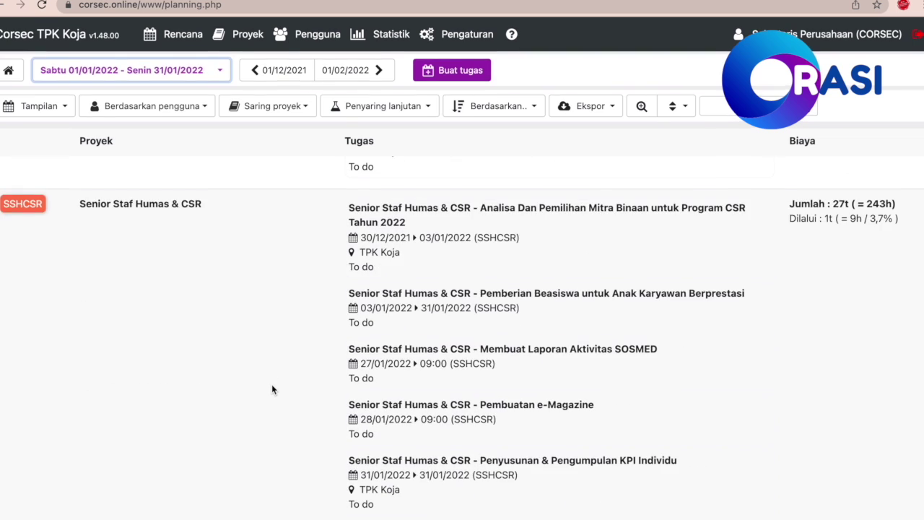
{"action": "scroll", "coordinate": [272, 390], "scroll_direction": "up", "scroll_amount": 20}
{"action": "scroll", "coordinate": [271, 387], "scroll_direction": "down", "scroll_amount": 4}
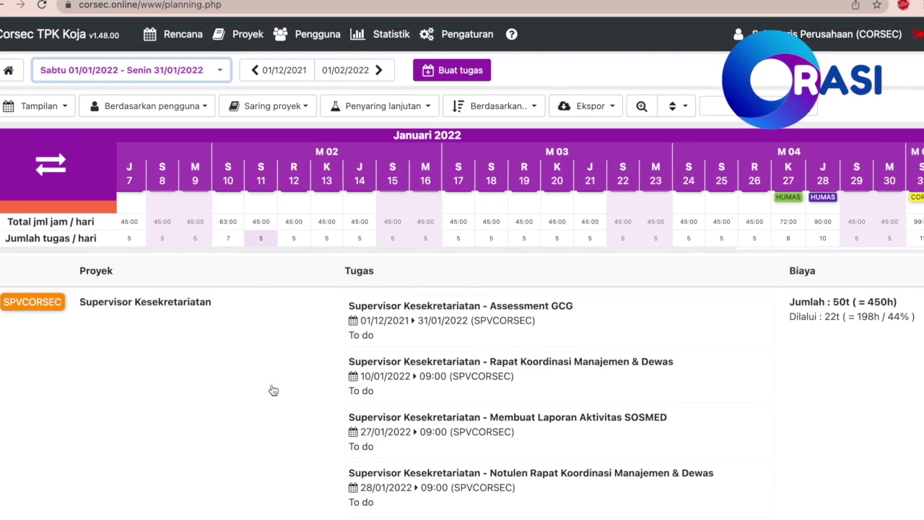
- Open the Supervisor Kesekretariatan task Assessment GCG, review its available status options and close it without saving
{"action": "left_click", "coordinate": [445, 329]}
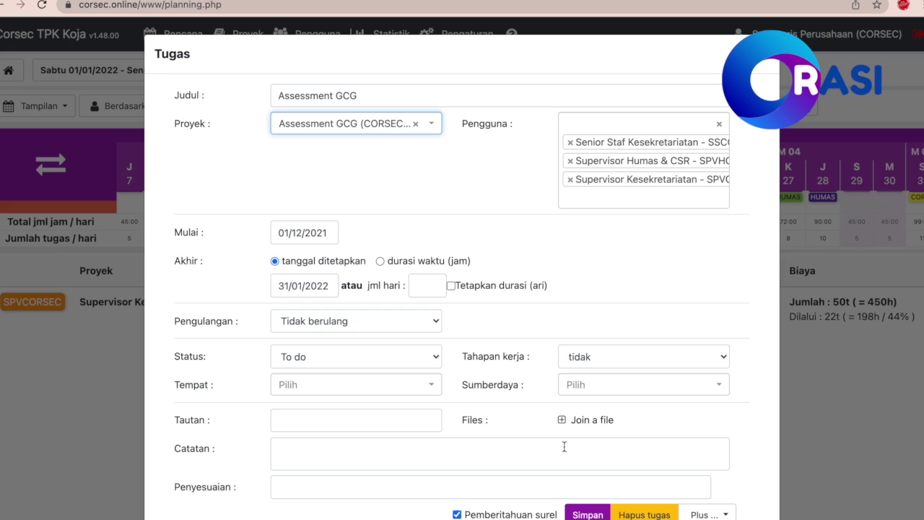
{"action": "left_click", "coordinate": [436, 357]}
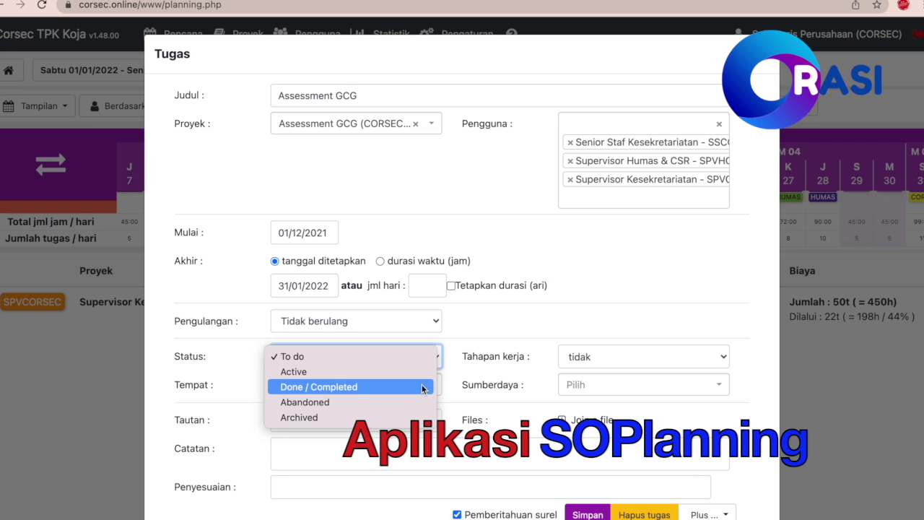
{"action": "left_click", "coordinate": [611, 258]}
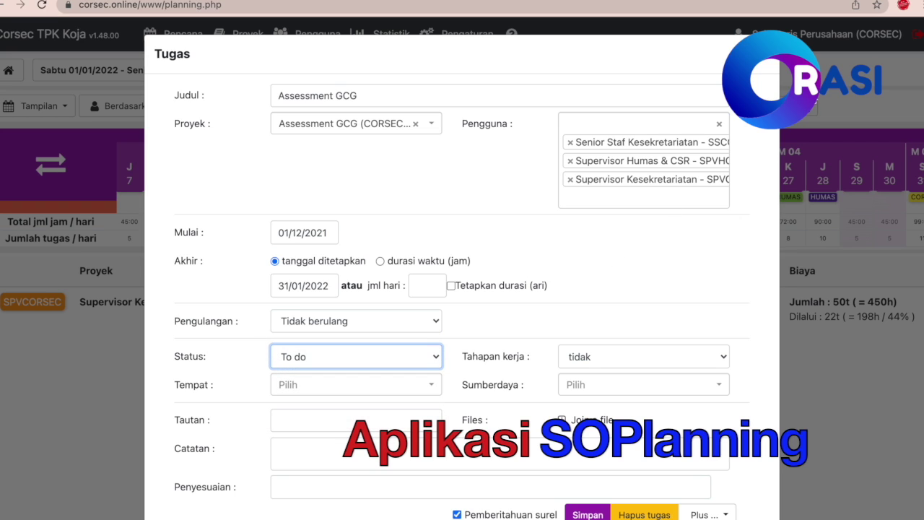
{"action": "key", "text": "Escape"}
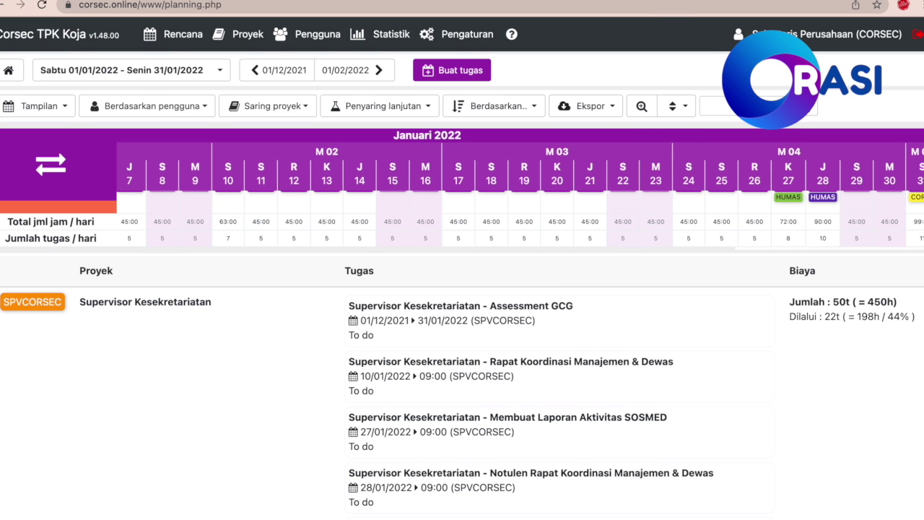
{"action": "scroll", "coordinate": [527, 351], "scroll_direction": "down", "scroll_amount": 4}
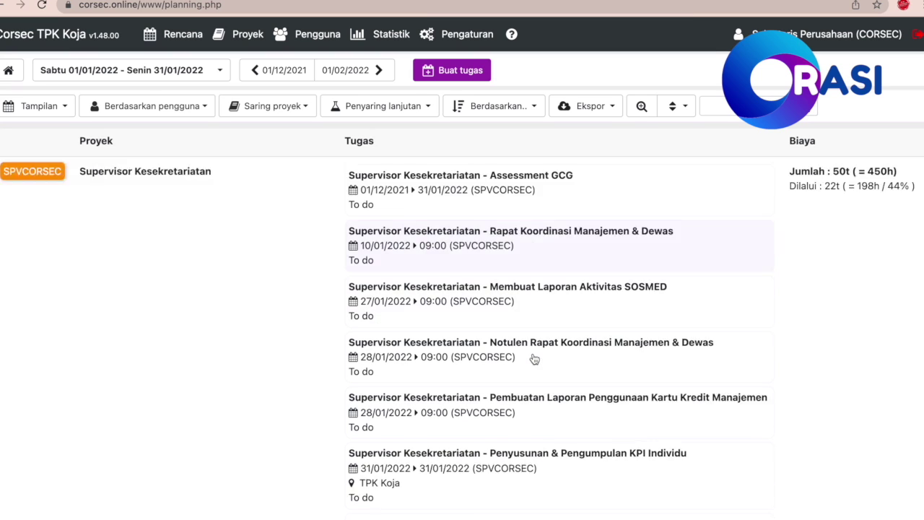
{"action": "scroll", "coordinate": [535, 359], "scroll_direction": "up", "scroll_amount": 8}
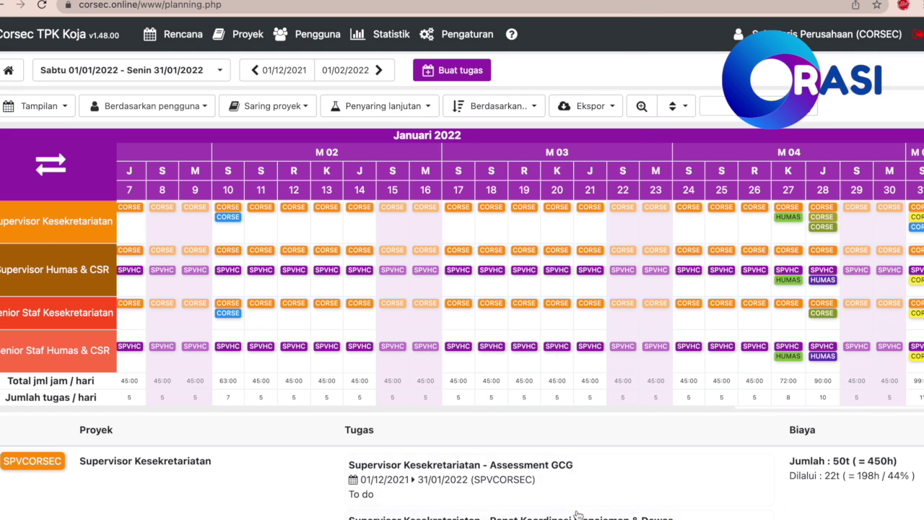
{"action": "left_click", "coordinate": [848, 510]}
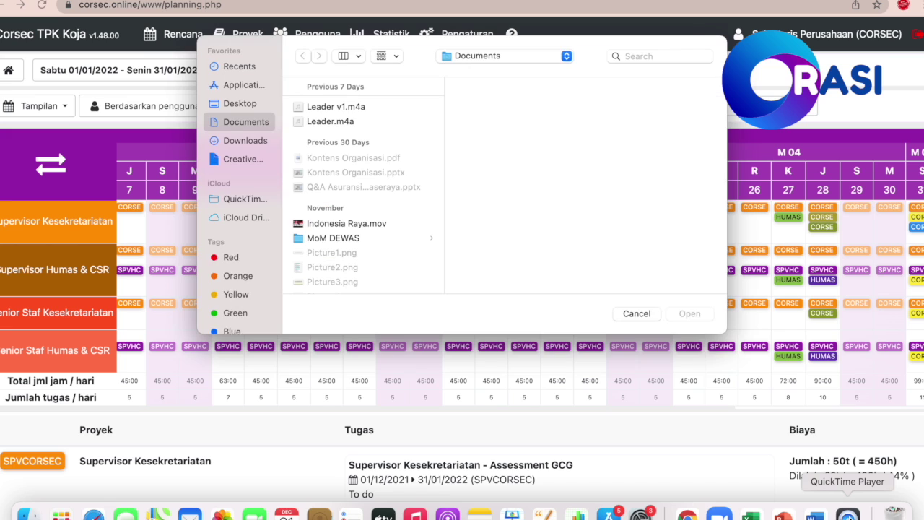
{"action": "left_click", "coordinate": [636, 314]}
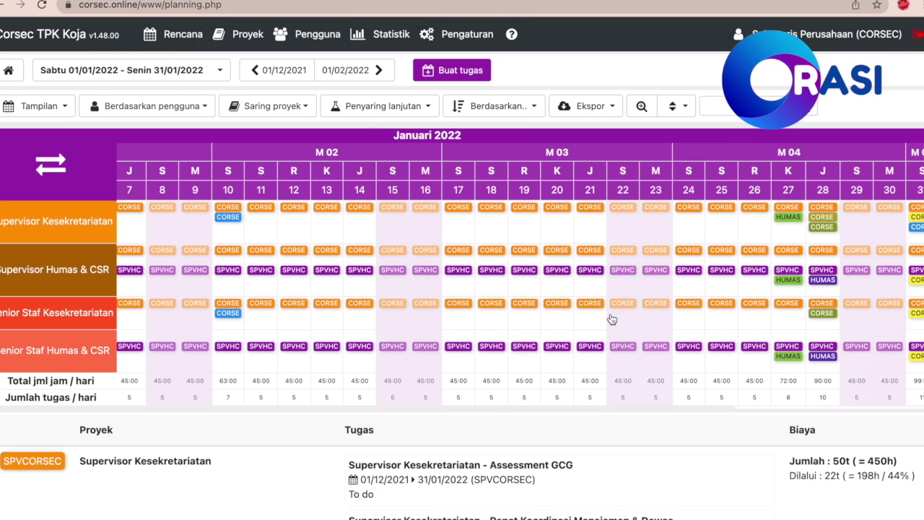
{"action": "left_click", "coordinate": [611, 314]}
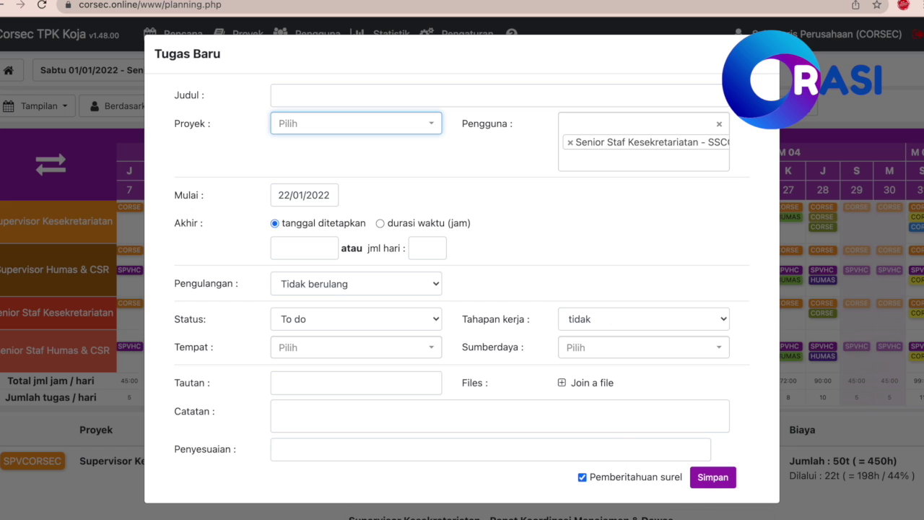
{"action": "left_click", "coordinate": [768, 59]}
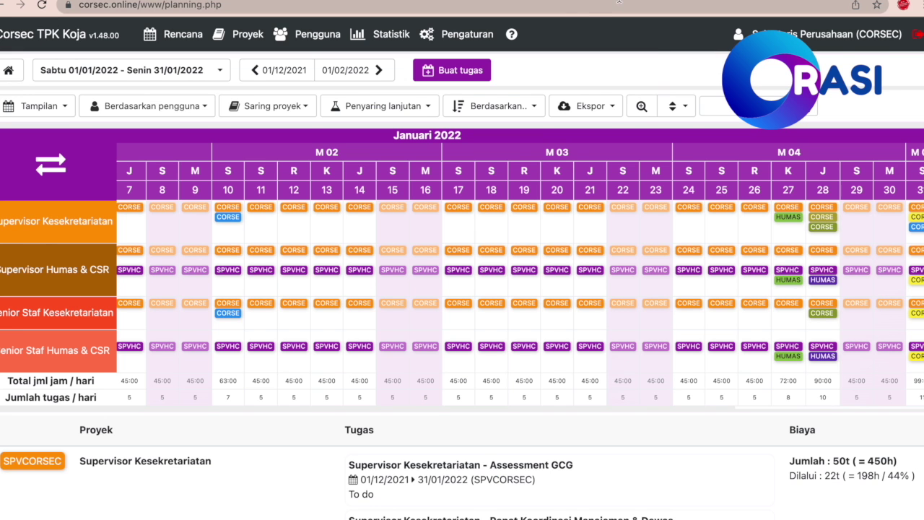